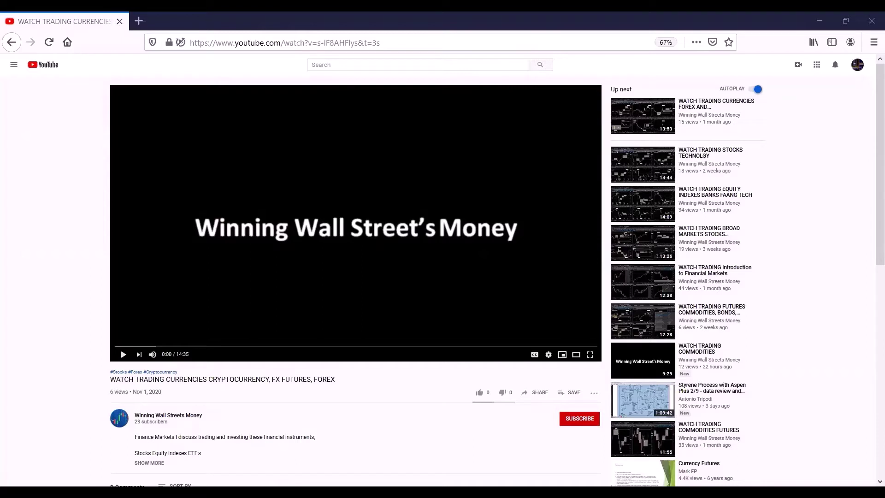
Subscribe to Winning Wall Streets Money with All notifications, then like the currency trading video
{"action": "left_click", "coordinate": [571, 422]}
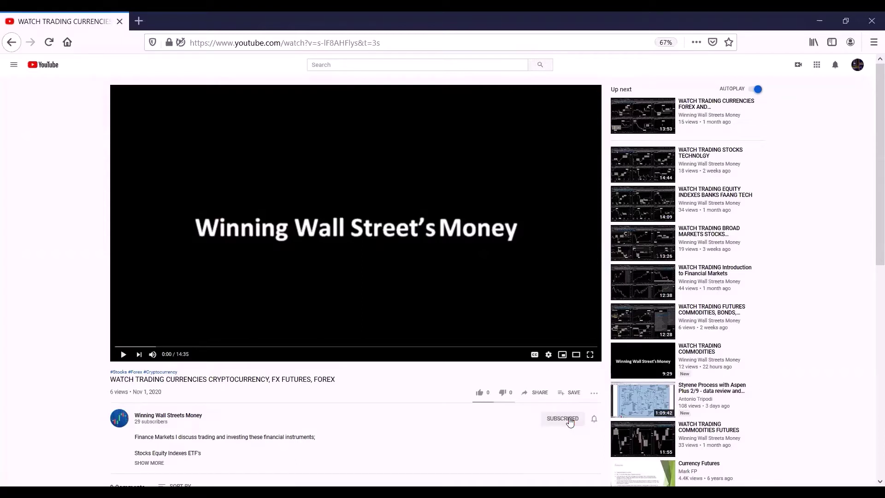
{"action": "left_click", "coordinate": [595, 421]}
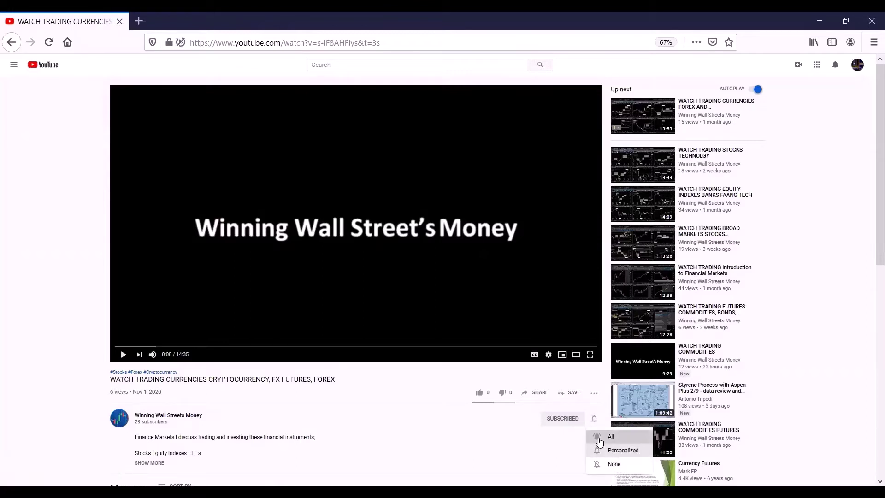
{"action": "left_click", "coordinate": [601, 438]}
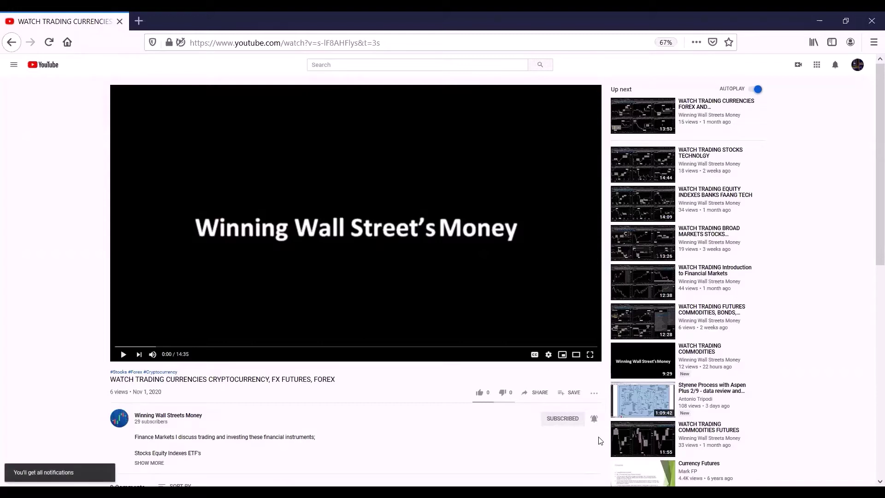
{"action": "left_click", "coordinate": [478, 395]}
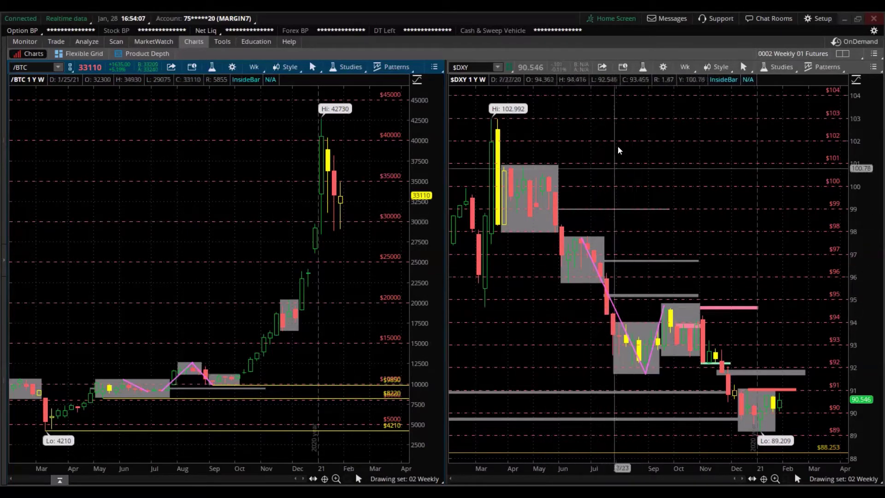
Maximize the $DXY 1-year weekly chart cell so it fills the thinkorswim window
{"action": "right_click", "coordinate": [467, 79]}
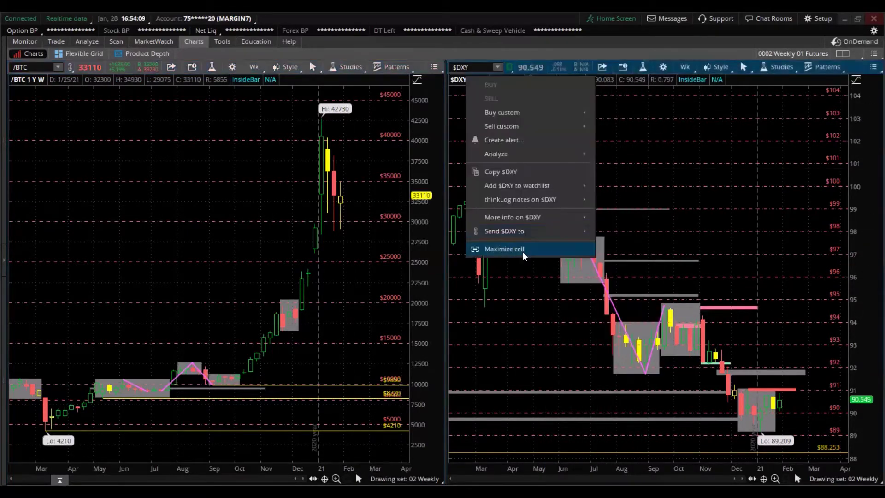
{"action": "left_click", "coordinate": [521, 249]}
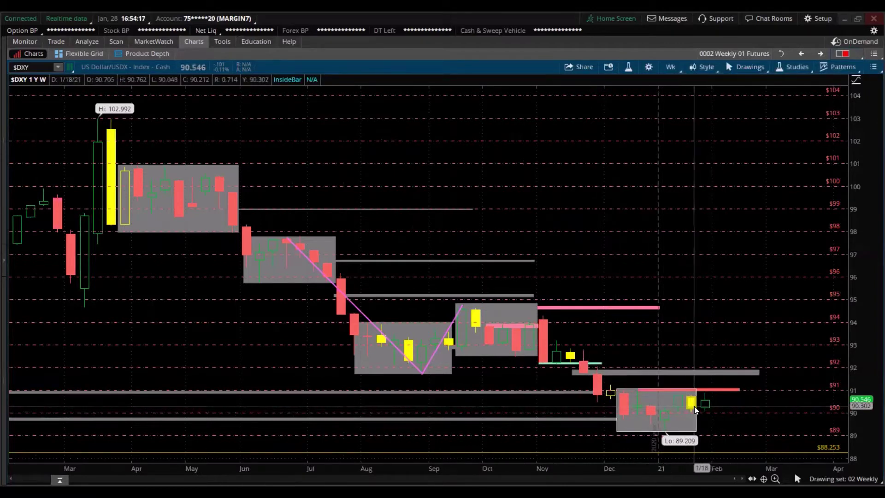
{"action": "mouse_move", "coordinate": [696, 408]}
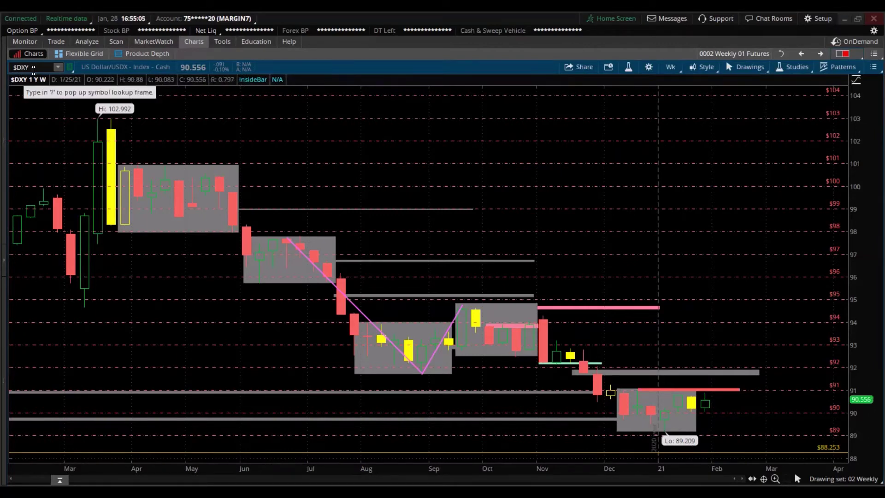
Restore the grid and load the saved '0002 Weekly 03 01 FX Futures USD/ Pairs' layout
{"action": "left_click", "coordinate": [780, 54]}
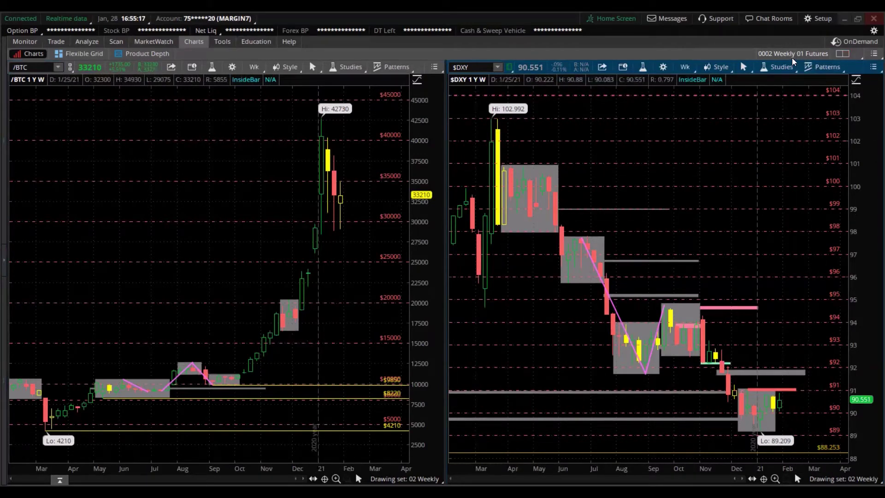
{"action": "left_click", "coordinate": [854, 54]}
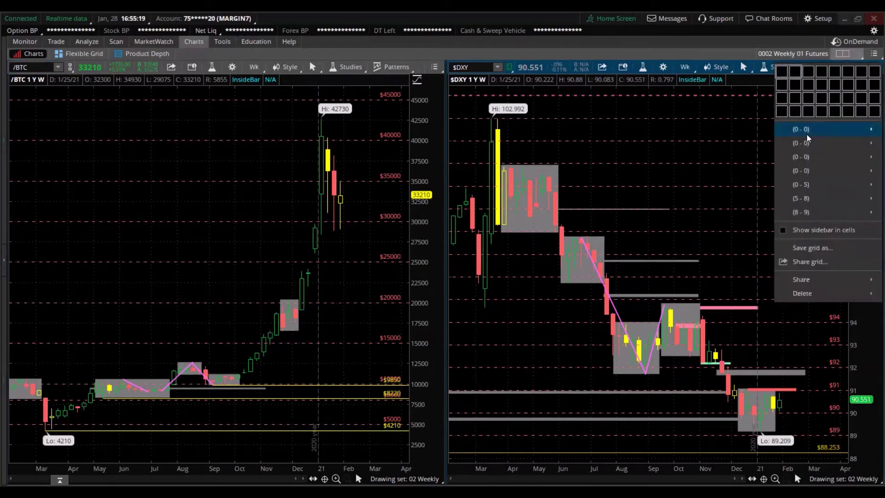
{"action": "mouse_move", "coordinate": [805, 143]}
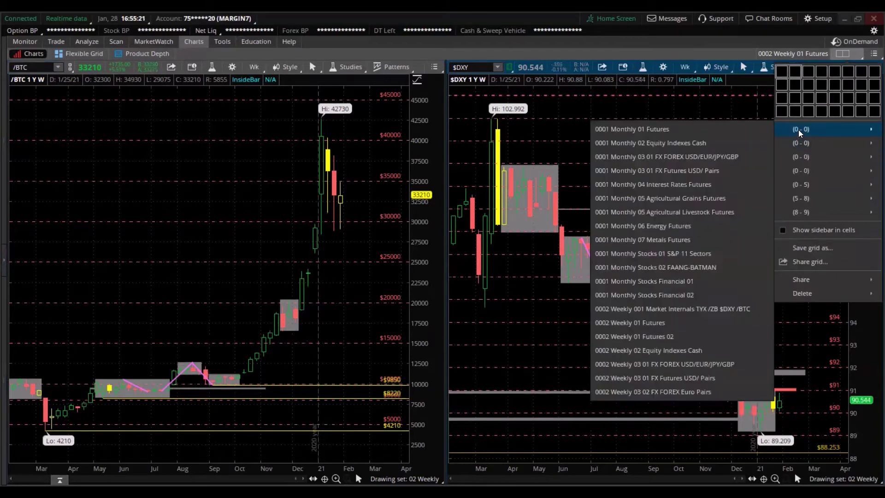
{"action": "mouse_move", "coordinate": [777, 135]}
{"action": "left_click", "coordinate": [684, 376]}
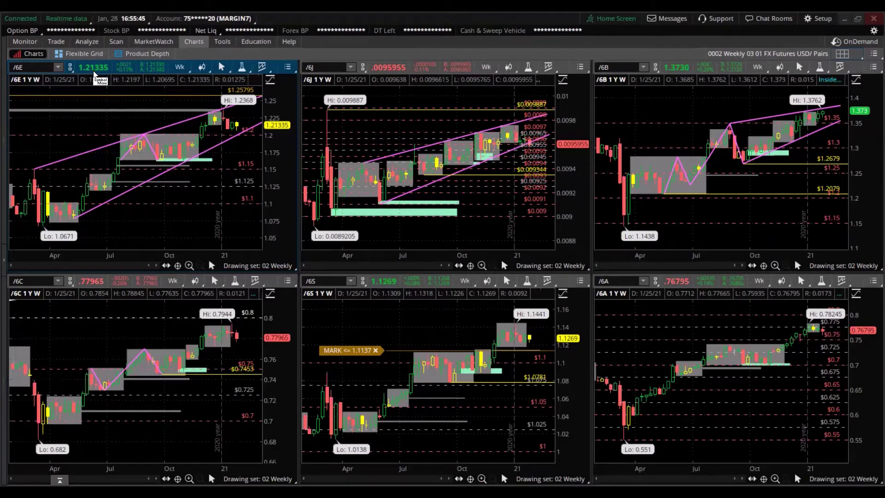
Maximize the /6E Euro FX futures weekly chart cell to fill the grid
{"action": "right_click", "coordinate": [30, 79]}
{"action": "left_click", "coordinate": [104, 250]}
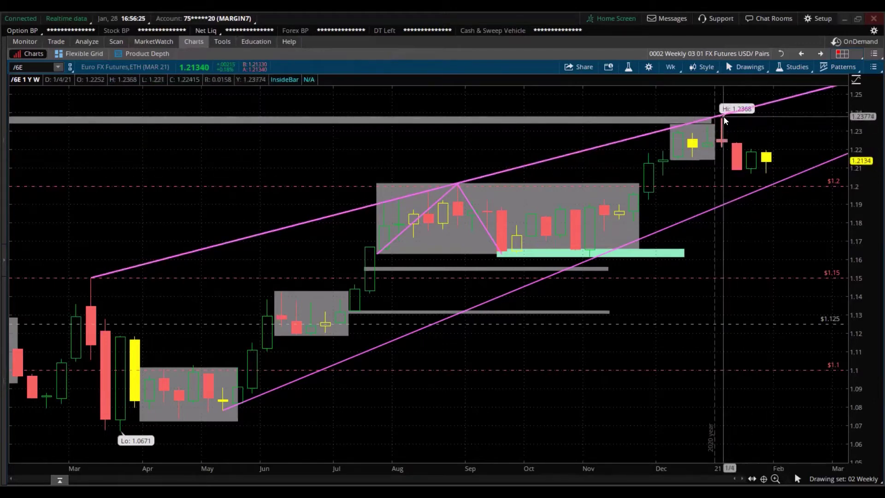
{"action": "mouse_move", "coordinate": [723, 115]}
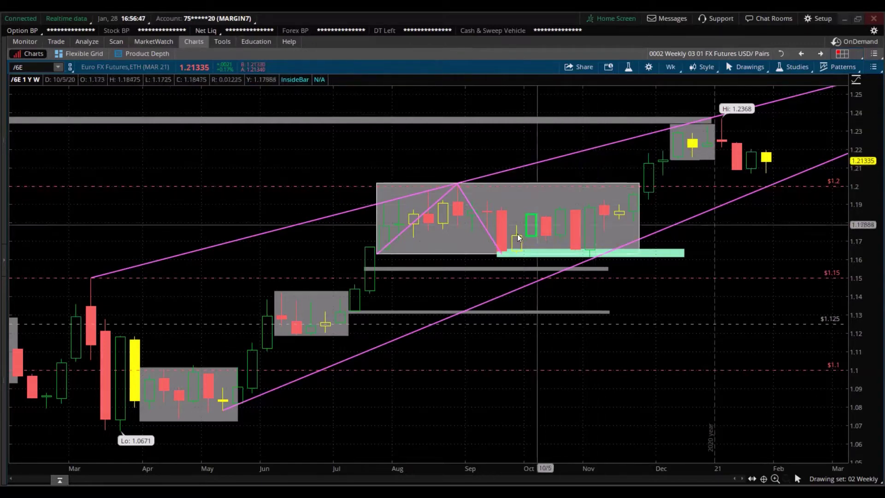
Step from /6E through /6J Yen futures to the /6B British Pound chart
{"action": "left_click", "coordinate": [819, 54]}
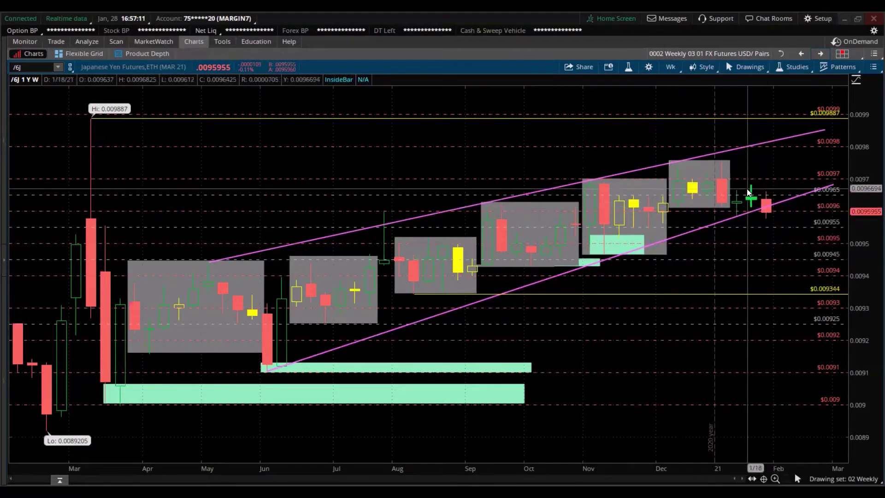
{"action": "left_click", "coordinate": [820, 54]}
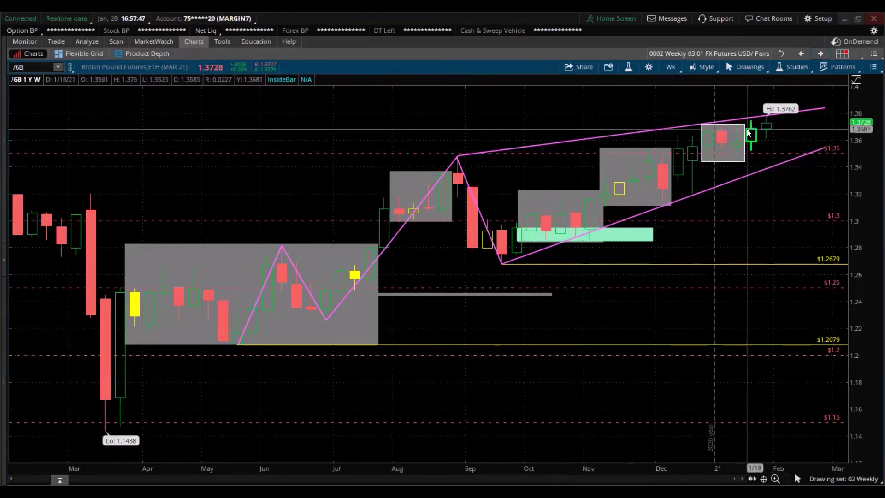
Step from /6B through /6C Canadian Dollar futures to the /6S Swiss Franc chart
{"action": "left_click", "coordinate": [820, 54]}
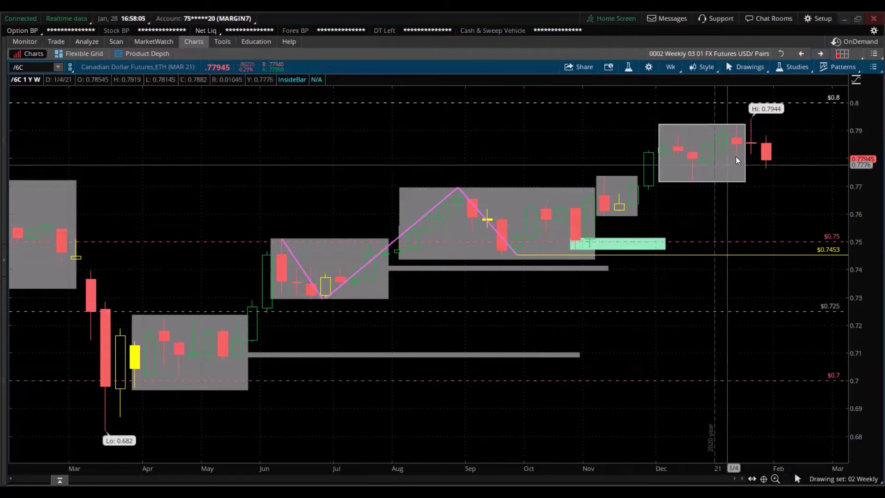
{"action": "left_click", "coordinate": [820, 54]}
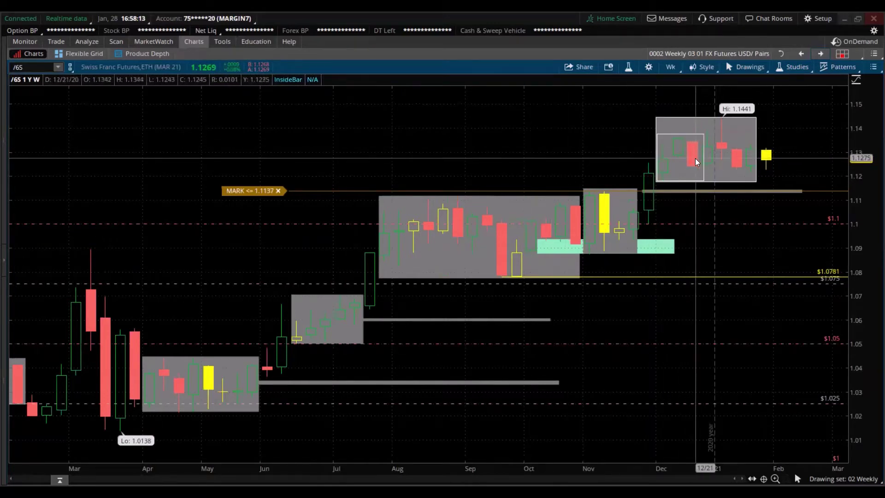
Inspect the /6S range boxes, then advance to the /6A Australian Dollar futures chart
{"action": "mouse_move", "coordinate": [696, 159]}
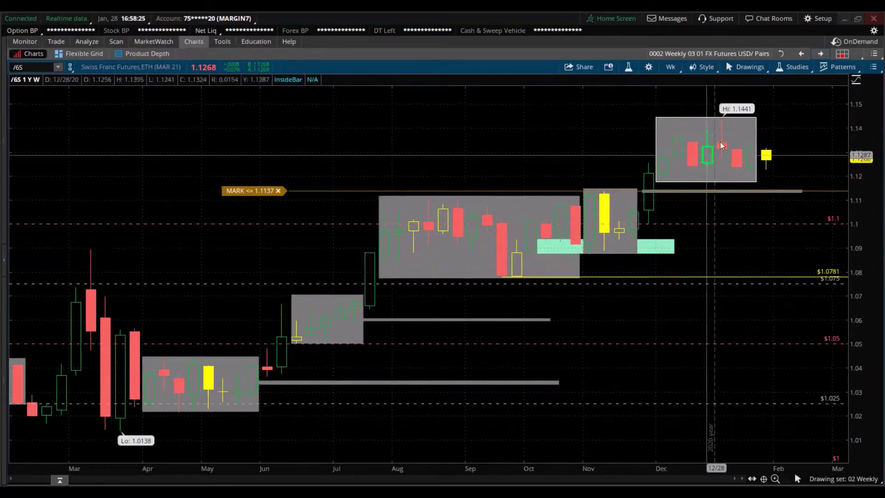
{"action": "mouse_move", "coordinate": [723, 123]}
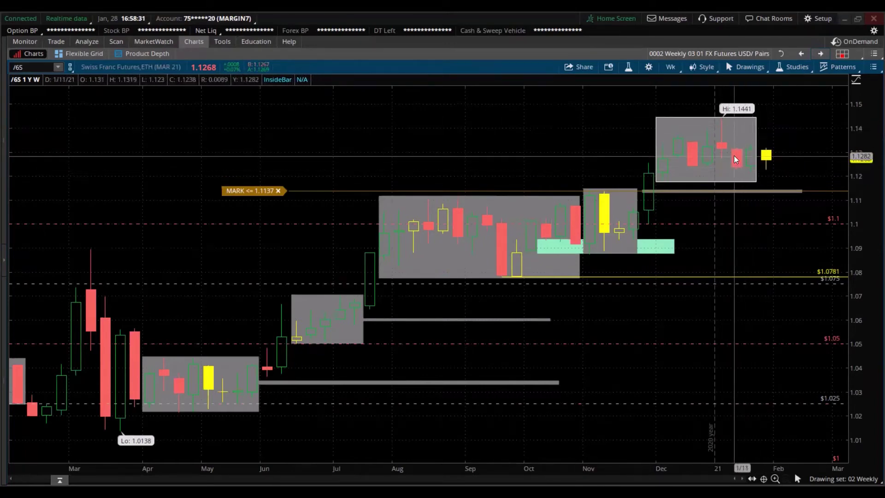
{"action": "left_click", "coordinate": [822, 54]}
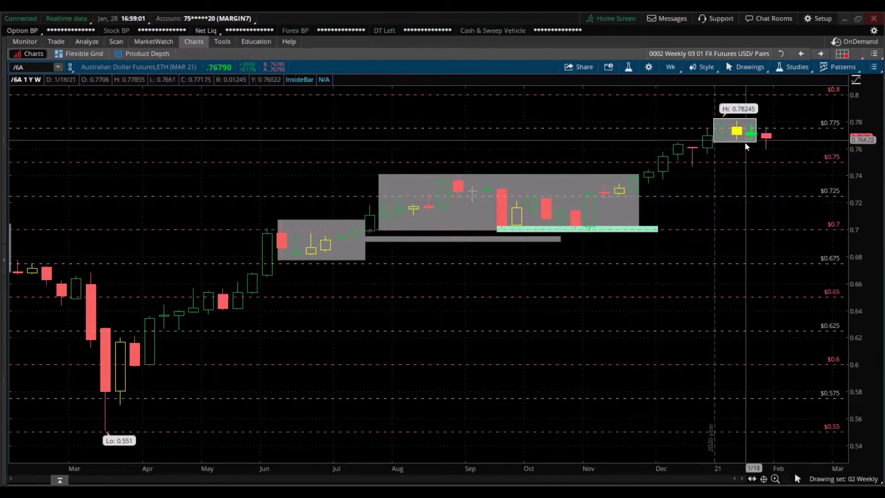
Review the /6A chart and open the saved grids list with the weekly Euro Pairs layout
{"action": "mouse_move", "coordinate": [742, 140]}
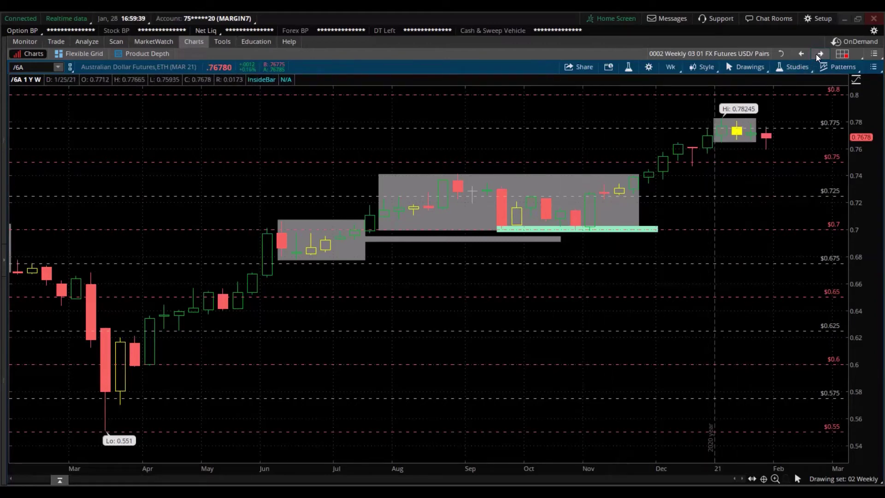
{"action": "left_click", "coordinate": [841, 56]}
{"action": "mouse_move", "coordinate": [810, 143]}
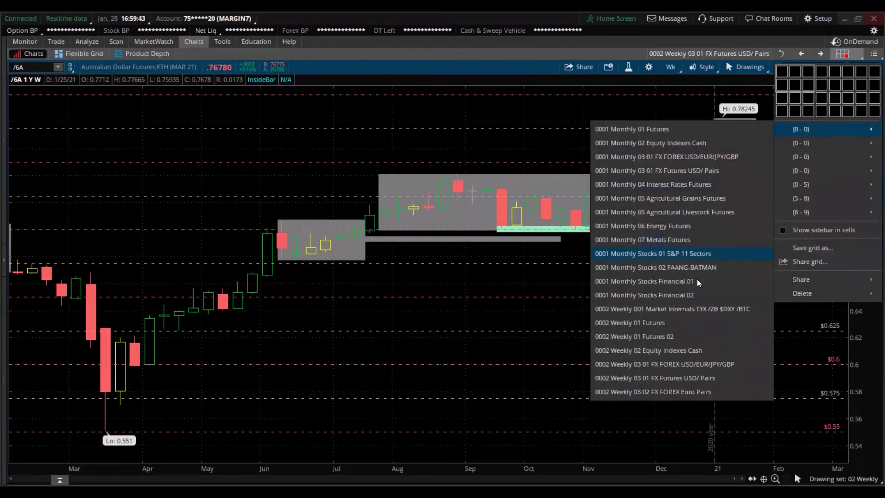
Load '0002 Weekly 03 02 FX FOREX Euro Pairs', maximize EUR/USD, then advance to EUR/JPY
{"action": "left_click", "coordinate": [673, 392]}
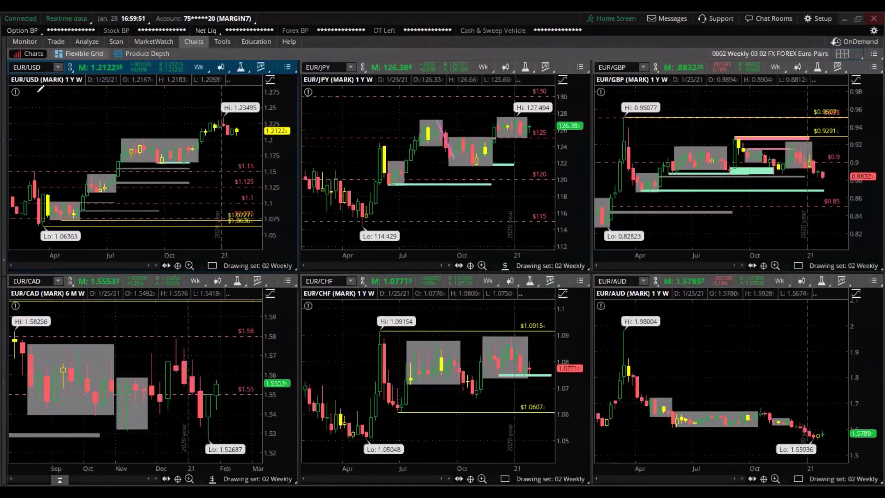
{"action": "left_click", "coordinate": [92, 70]}
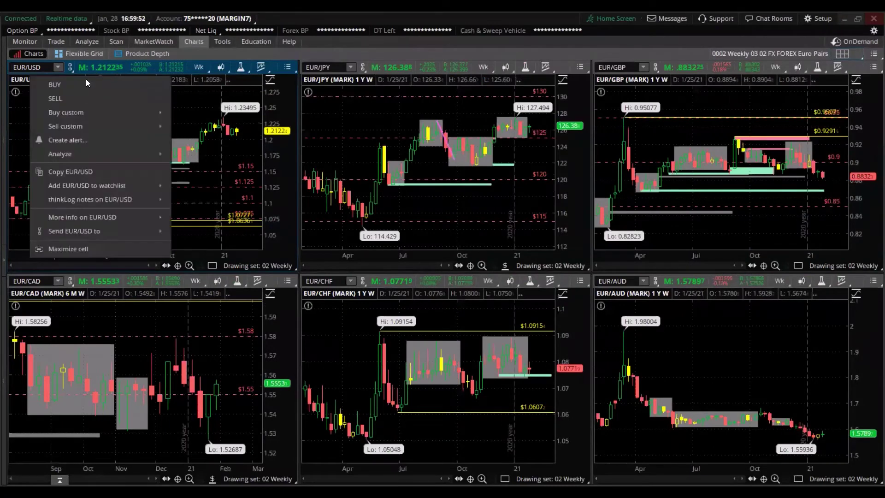
{"action": "left_click", "coordinate": [73, 248]}
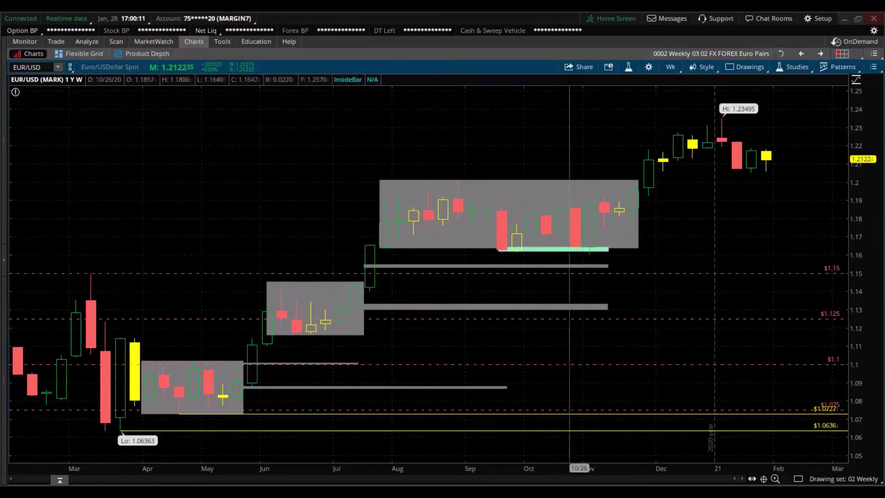
{"action": "left_click", "coordinate": [821, 54]}
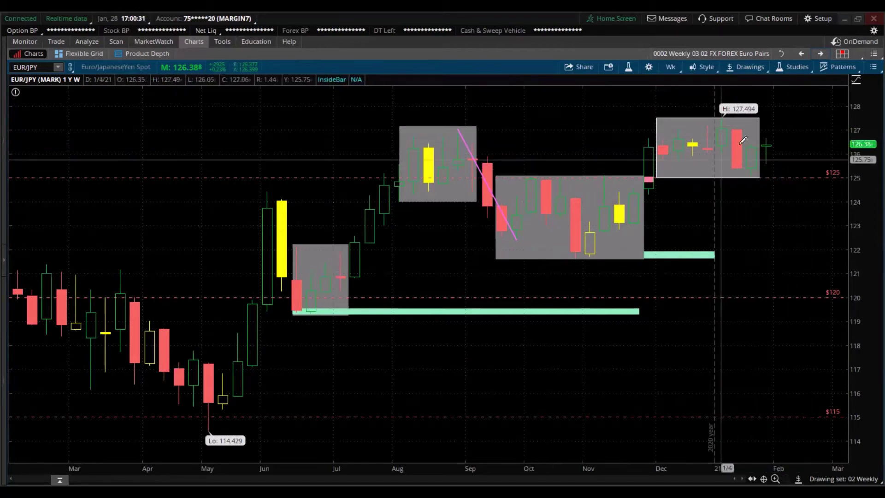
Go to the next cell, switching the full-size chart from EUR/JPY to EUR/GBP
{"action": "left_click", "coordinate": [821, 55]}
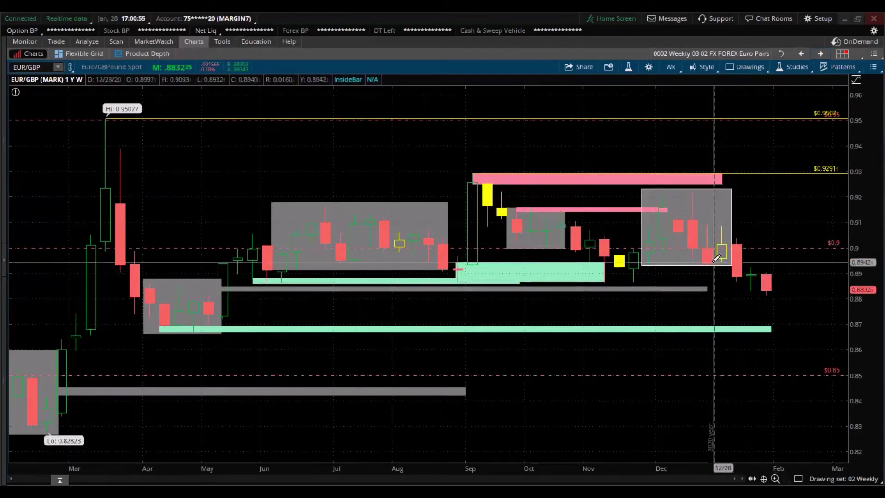
Advance to the EUR/CAD 6-month weekly chart showing the 1.58256 high and 1.52687 low
{"action": "mouse_move", "coordinate": [709, 250]}
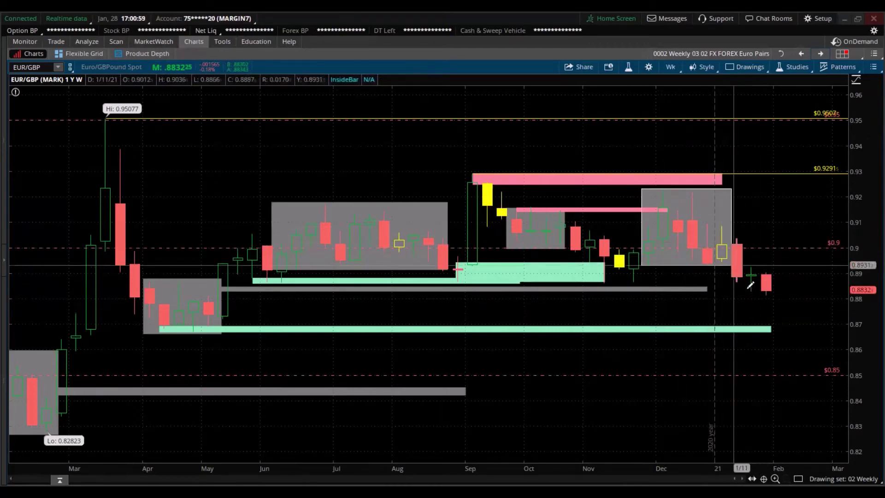
{"action": "left_click", "coordinate": [821, 54]}
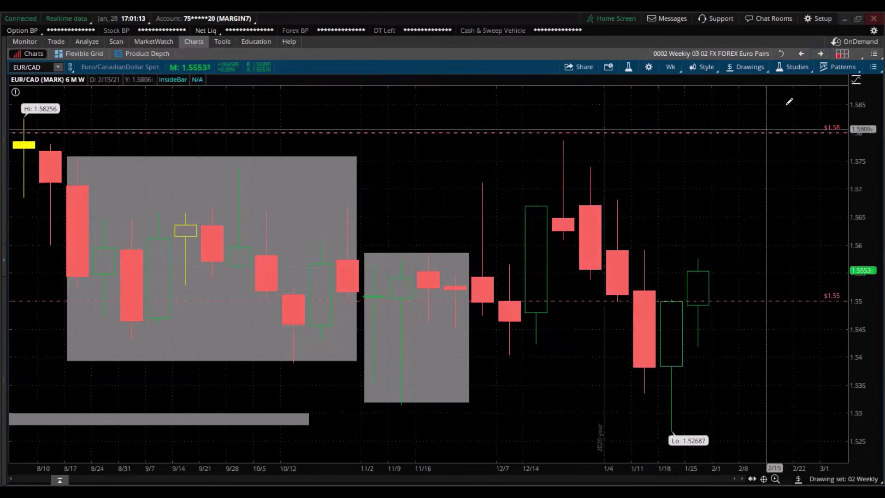
Advance past EUR/CHF to the EUR/AUD 1-year weekly chart (1.98004 high, 1.55936 low)
{"action": "left_click", "coordinate": [821, 54]}
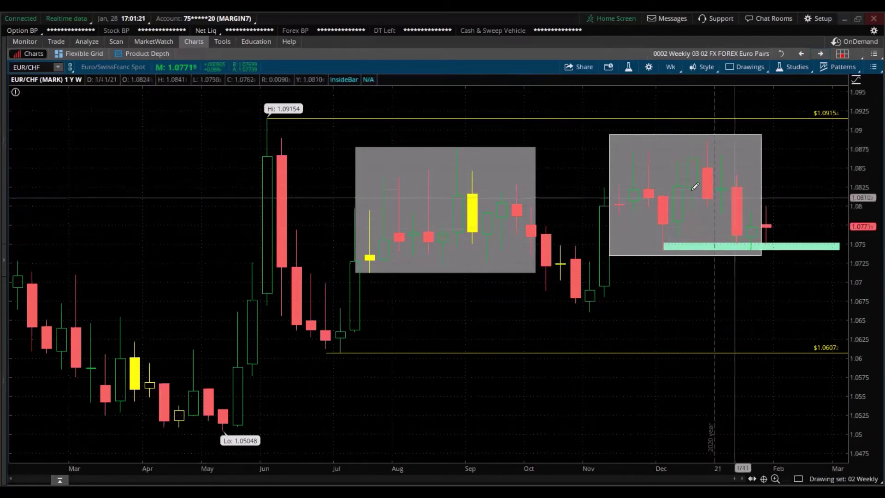
{"action": "left_click", "coordinate": [821, 54]}
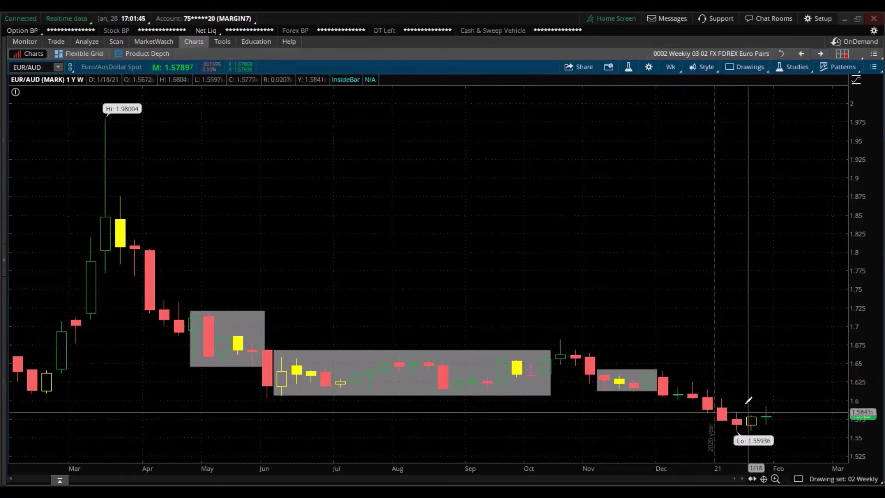
Restore the six-chart Euro Pairs grid, zoom the charts, and bring up the saved-grids list
{"action": "left_click", "coordinate": [779, 54]}
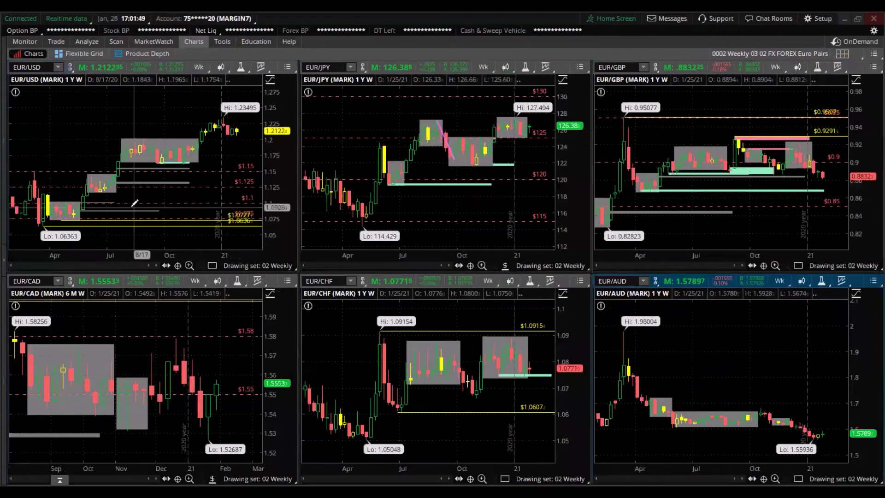
{"action": "scroll", "coordinate": [134, 203], "scroll_direction": "up", "scroll_amount": 3}
{"action": "scroll", "coordinate": [429, 185], "scroll_direction": "up", "scroll_amount": 3}
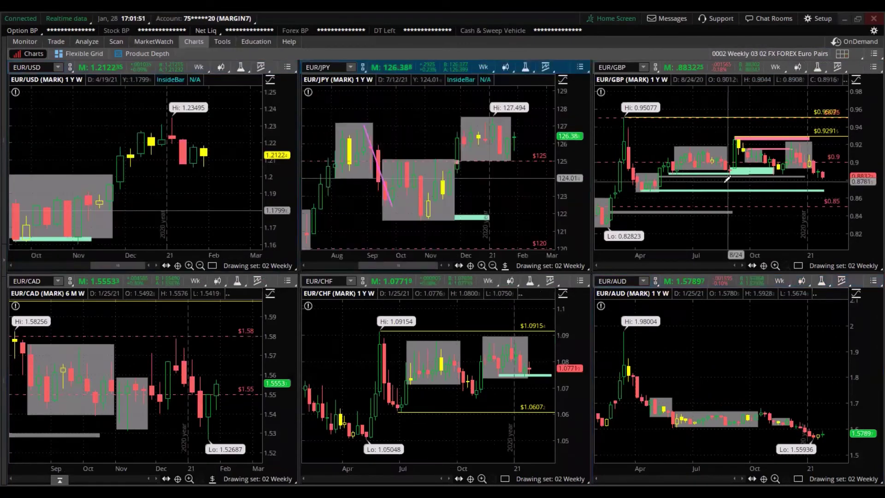
{"action": "scroll", "coordinate": [728, 179], "scroll_direction": "up", "scroll_amount": 3}
{"action": "scroll", "coordinate": [724, 409], "scroll_direction": "up", "scroll_amount": 3}
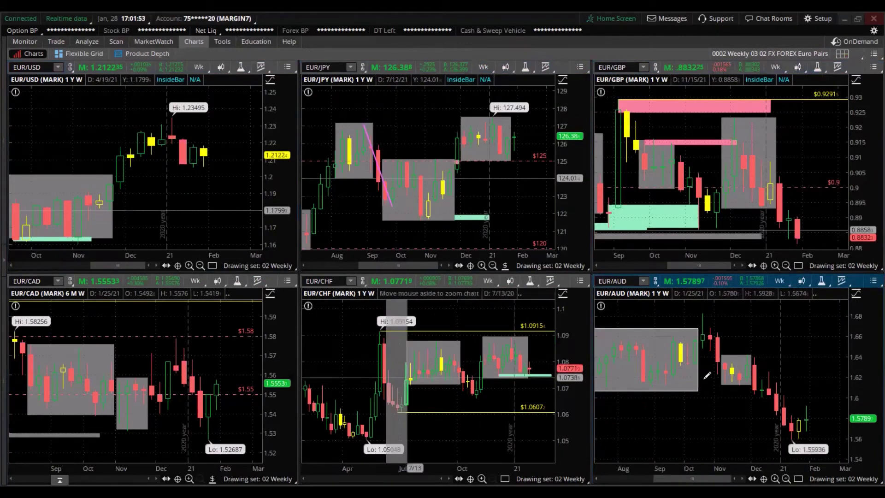
{"action": "scroll", "coordinate": [392, 378], "scroll_direction": "up", "scroll_amount": 3}
{"action": "scroll", "coordinate": [179, 369], "scroll_direction": "up", "scroll_amount": 3}
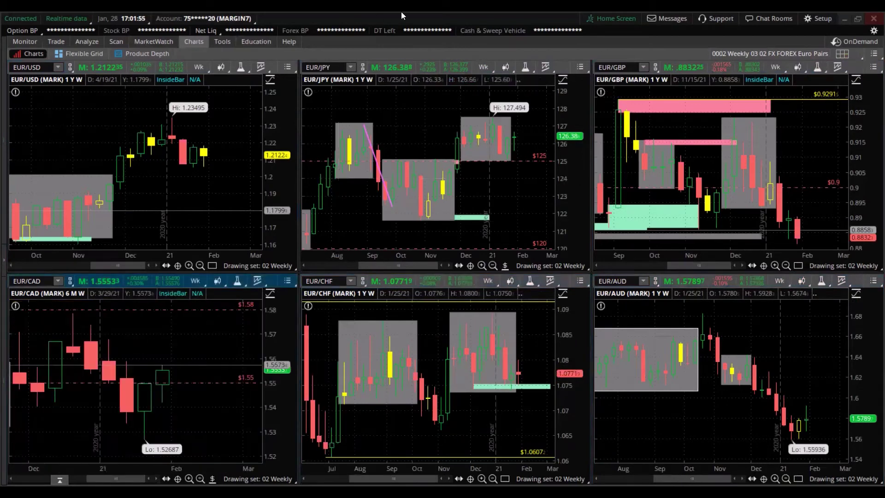
{"action": "left_click", "coordinate": [841, 53]}
{"action": "mouse_move", "coordinate": [804, 130]}
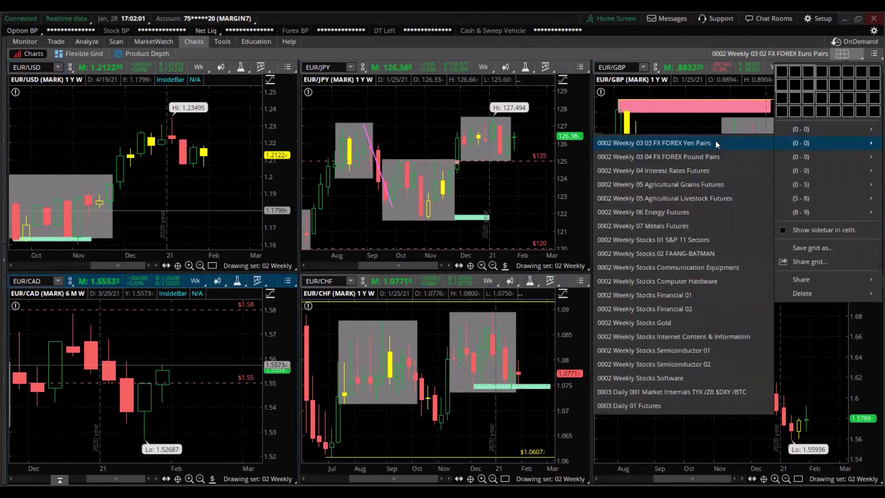
Load '0002 Weekly 03 03 FX FOREX Yen Pairs', maximize USD/JPY, then advance to EUR/JPY
{"action": "left_click", "coordinate": [716, 143]}
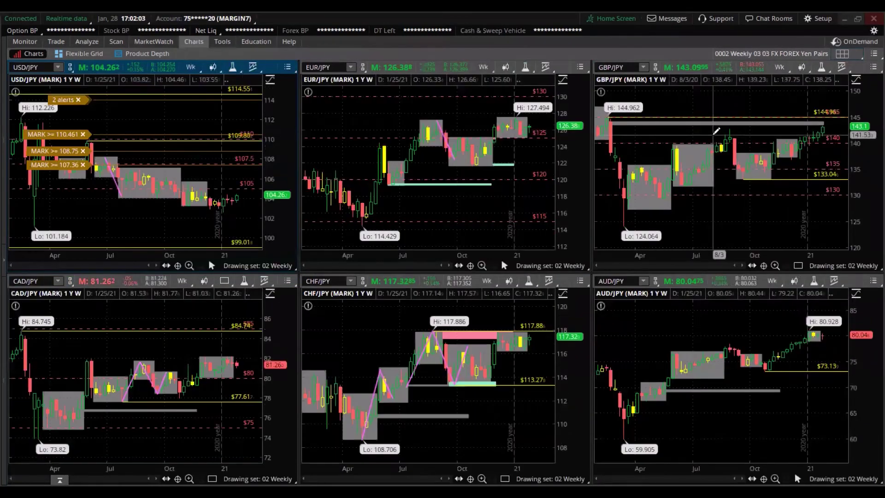
{"action": "right_click", "coordinate": [84, 92]}
{"action": "left_click", "coordinate": [63, 249]}
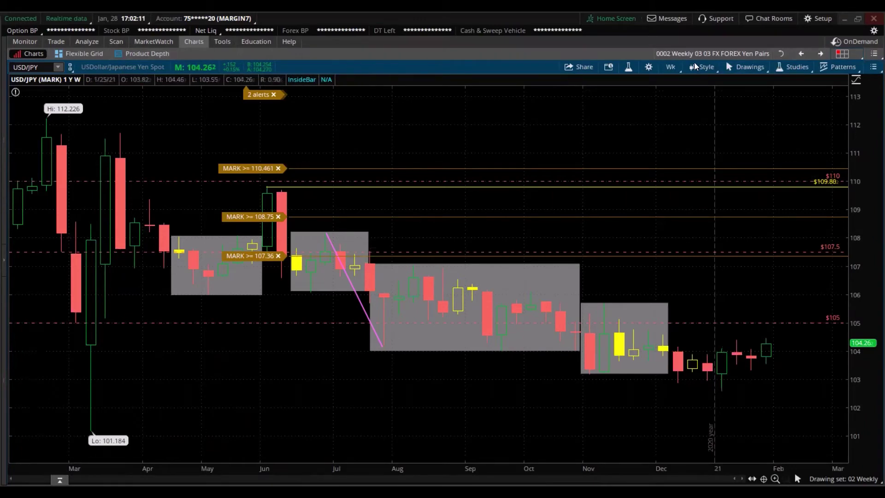
{"action": "left_click", "coordinate": [821, 53]}
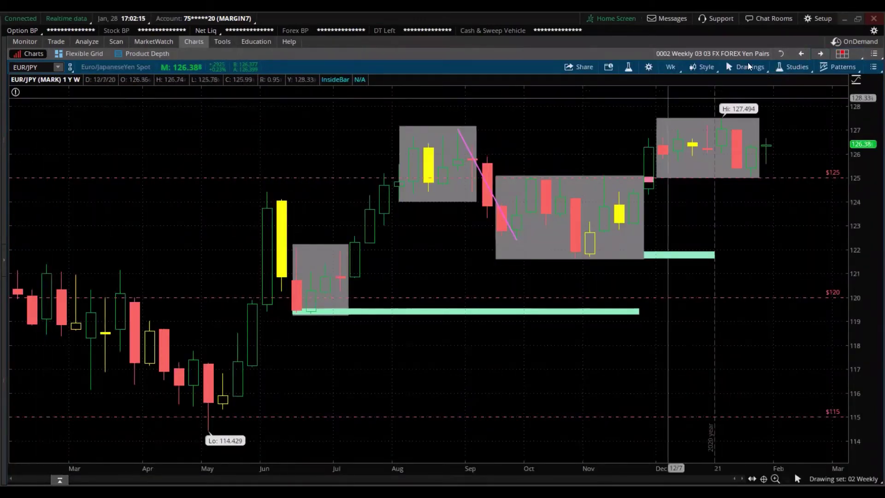
Advance to GBP/JPY, set its time frame to 3 Y : W, then move to CAD/JPY
{"action": "left_click", "coordinate": [822, 54]}
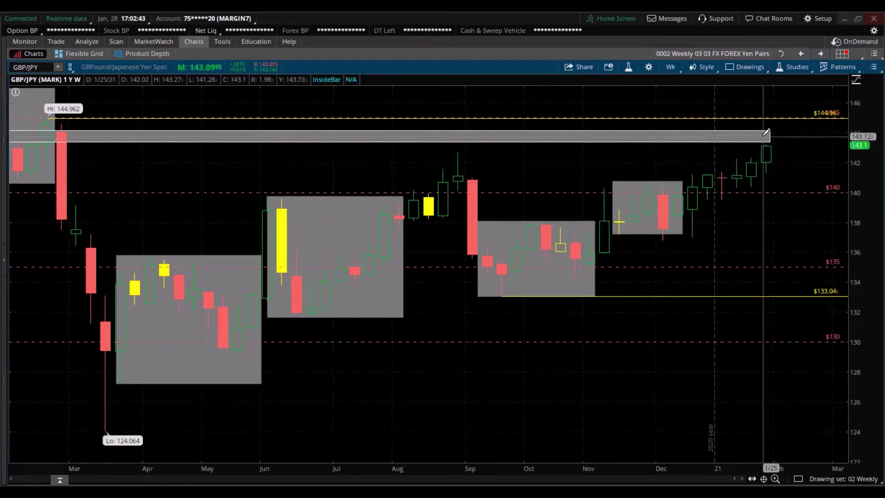
{"action": "mouse_move", "coordinate": [767, 132]}
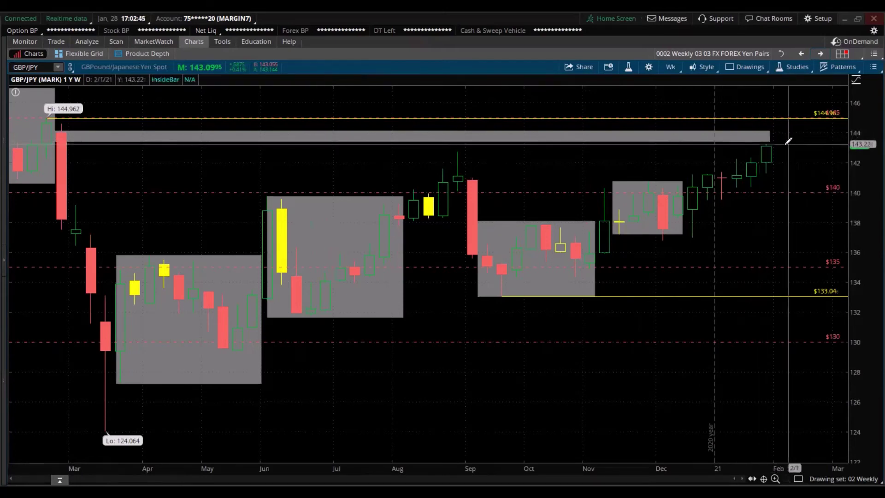
{"action": "left_click", "coordinate": [671, 68]}
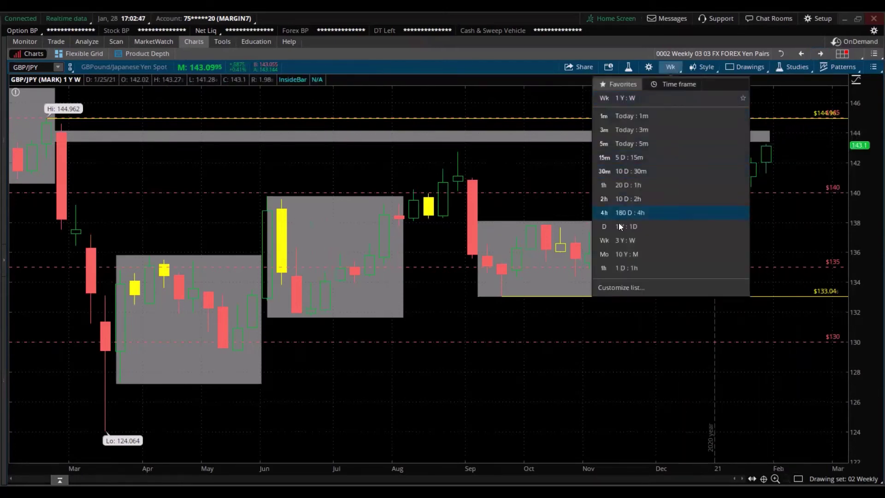
{"action": "left_click", "coordinate": [612, 239]}
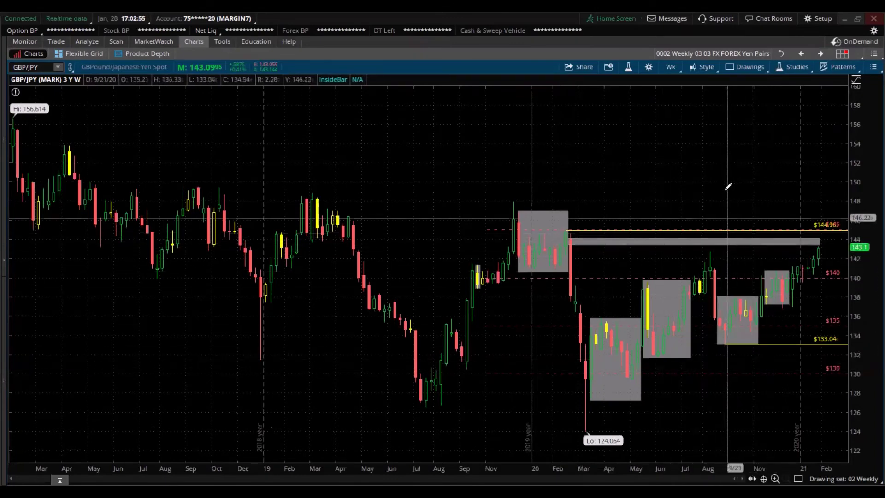
{"action": "left_click", "coordinate": [821, 54]}
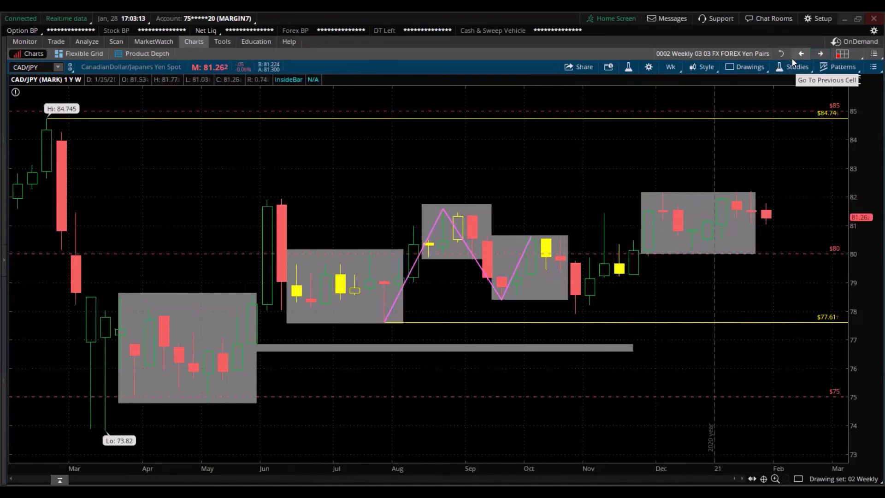
Advance through CHF/JPY to the AUD/JPY 1-year weekly chart (80.928 high, 59.905 low)
{"action": "left_click", "coordinate": [817, 54]}
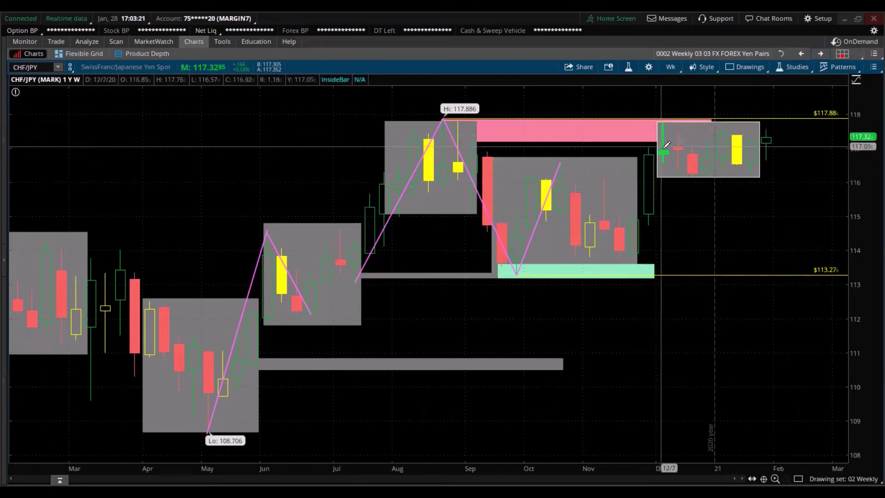
{"action": "mouse_move", "coordinate": [699, 154]}
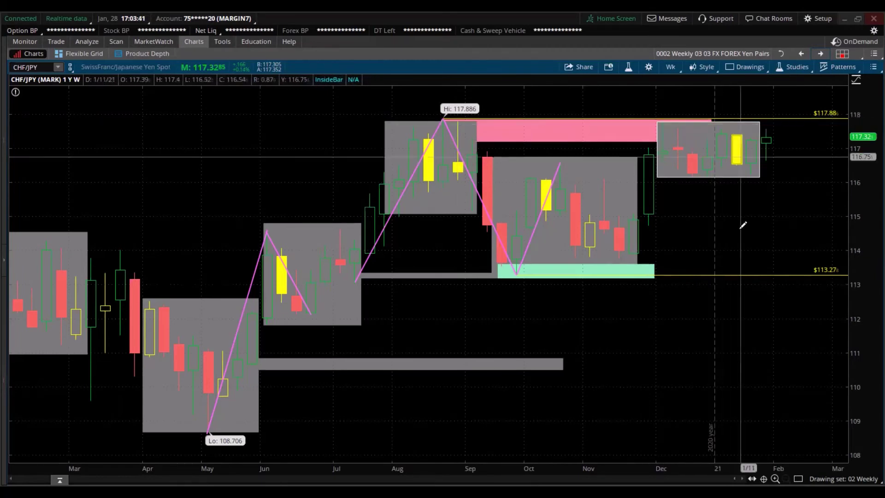
{"action": "left_click", "coordinate": [820, 54]}
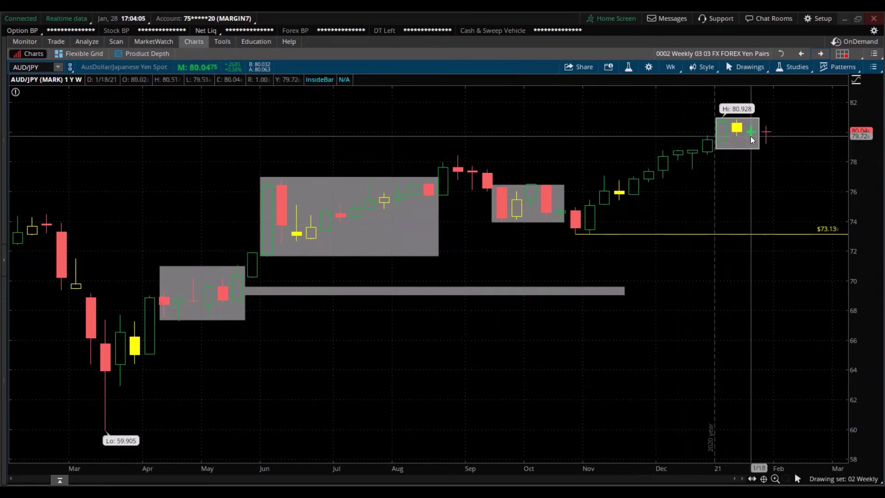
Load the '0002 Weekly 03 04 FX FOREX Pound Pairs' grid and maximize its GBP/USD chart
{"action": "left_click", "coordinate": [841, 55]}
{"action": "mouse_move", "coordinate": [808, 146]}
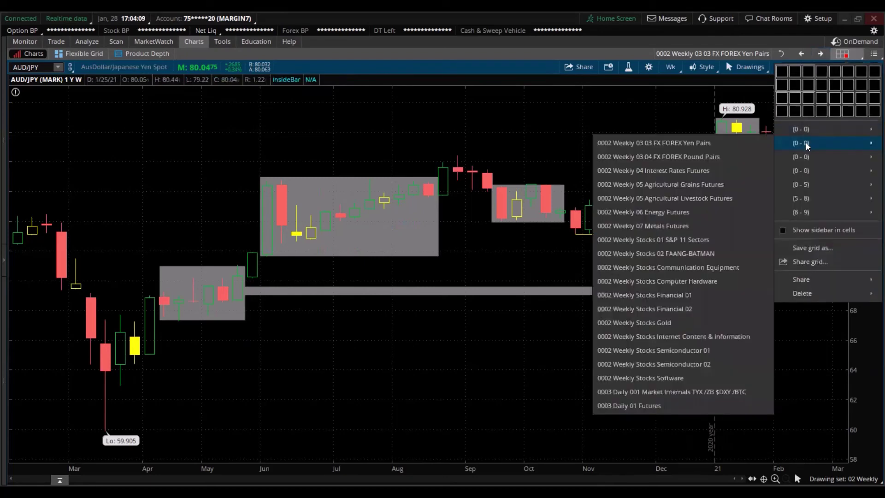
{"action": "left_click", "coordinate": [709, 157]}
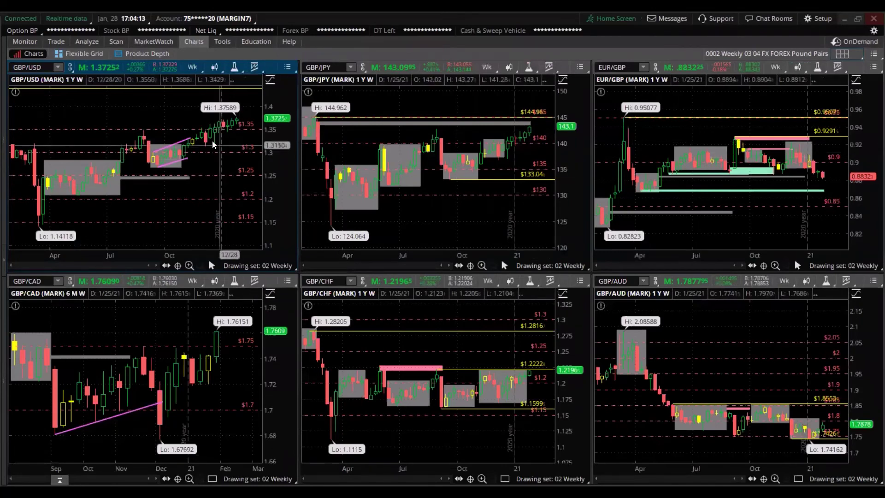
{"action": "right_click", "coordinate": [101, 81]}
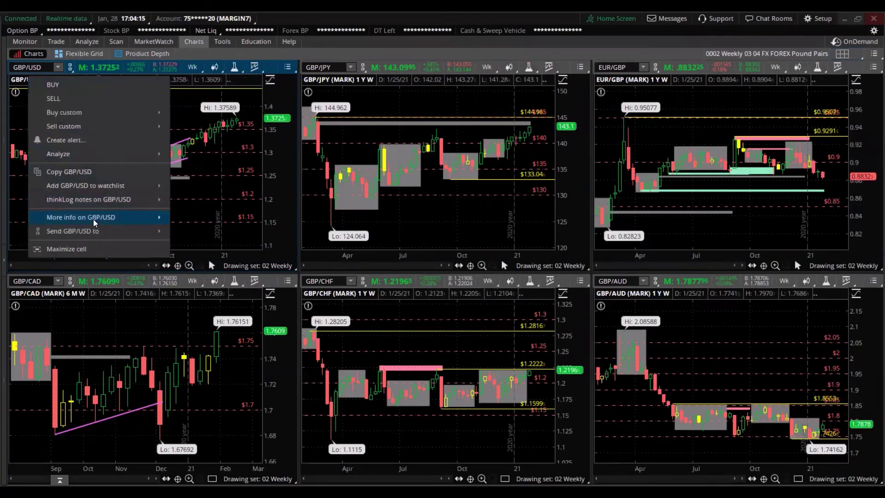
{"action": "left_click", "coordinate": [94, 250]}
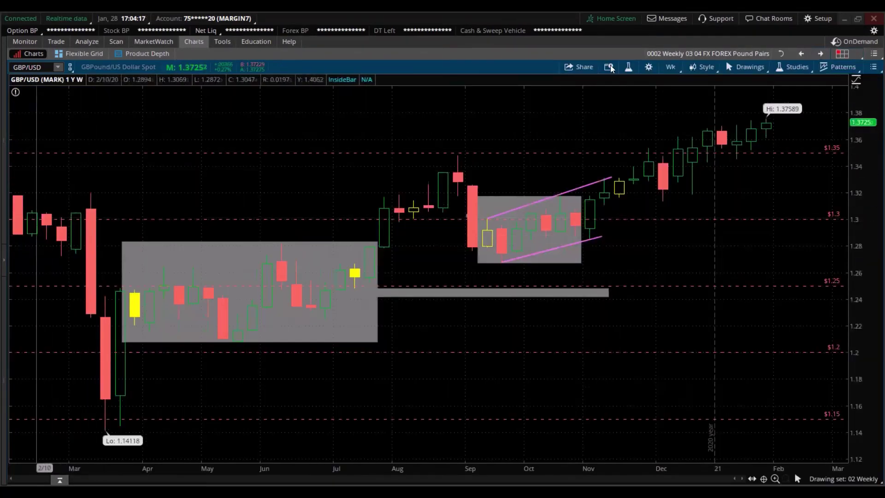
Advance through GBP/JPY and EUR/GBP to the GBP/CAD 6-month weekly chart
{"action": "left_click", "coordinate": [817, 55]}
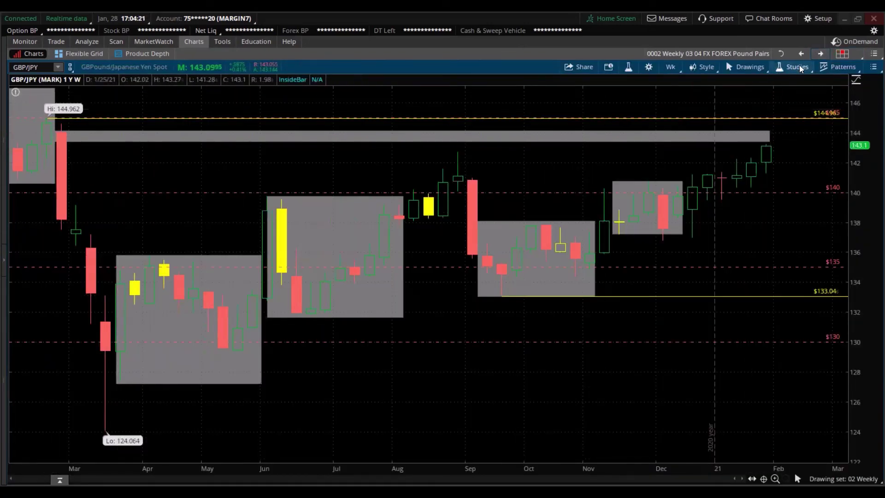
{"action": "left_click", "coordinate": [821, 54]}
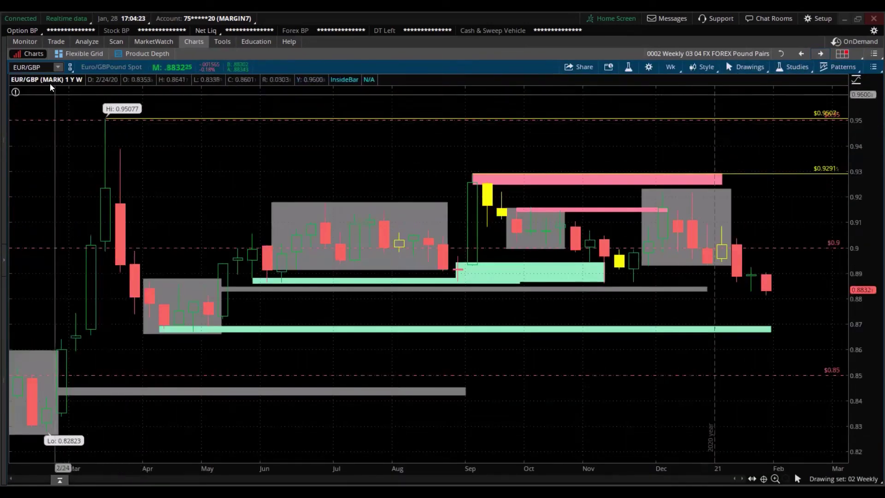
{"action": "left_click", "coordinate": [821, 56]}
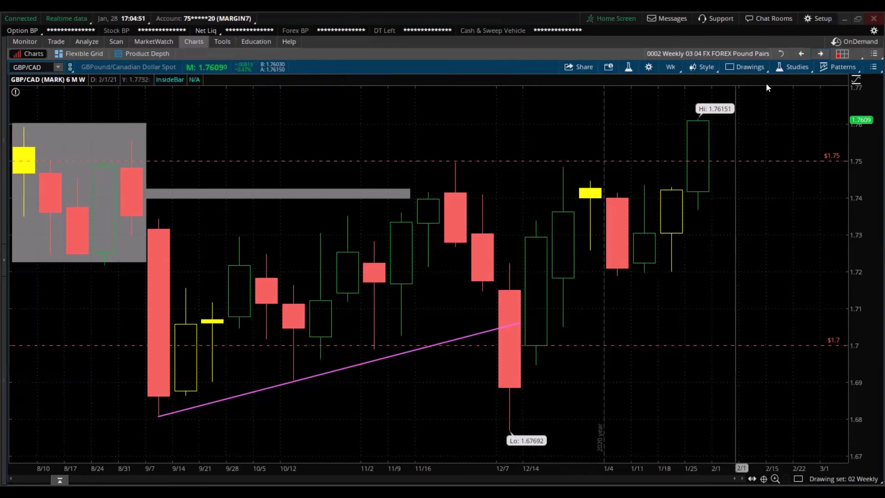
Advance through GBP/CHF to the GBP/AUD 1-year weekly chart (2.08588 high, 1.74162 low)
{"action": "left_click", "coordinate": [819, 54]}
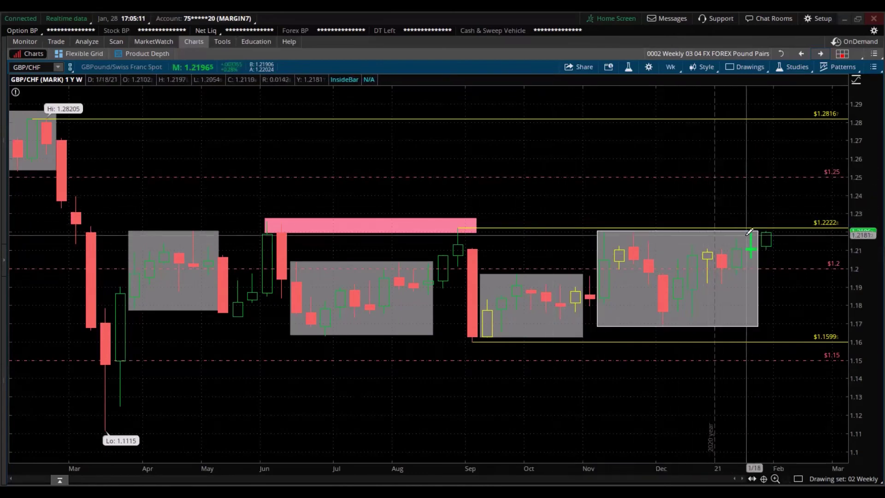
{"action": "left_click", "coordinate": [822, 55]}
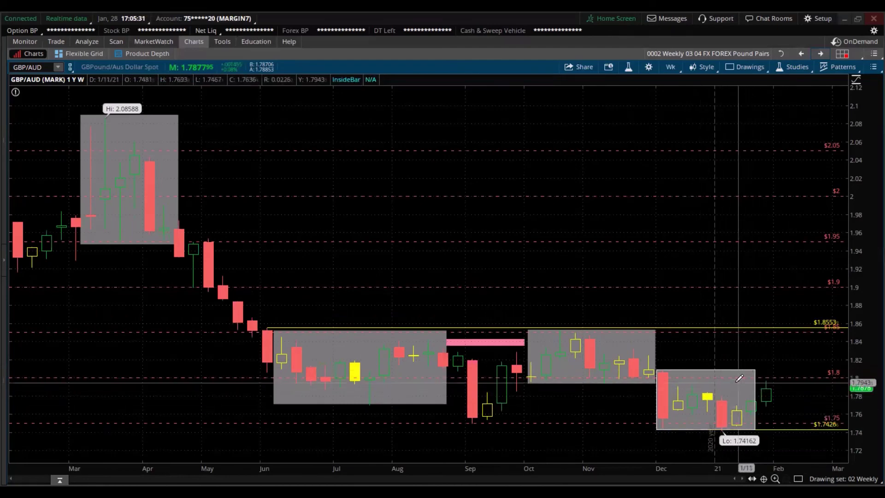
Minimize the GBP/AUD cell back into the six-chart Pound Pairs grid
{"action": "left_click", "coordinate": [778, 57]}
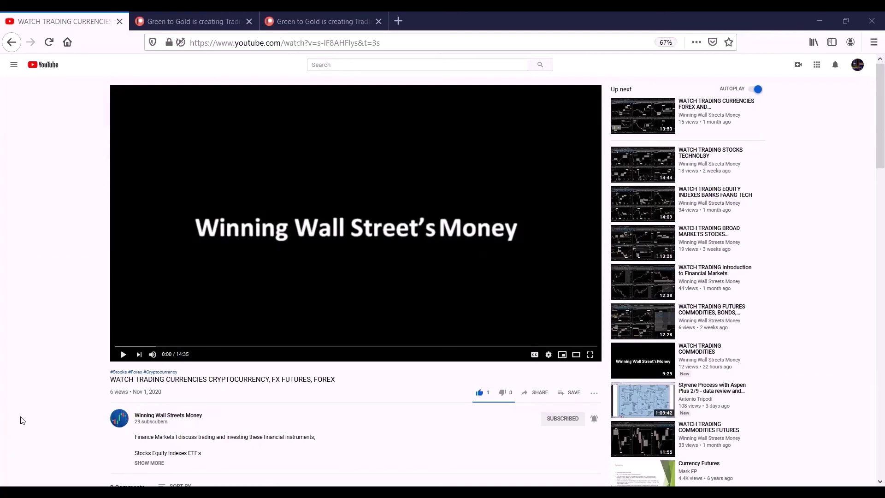
Scroll down below the YouTube video and expand its full description
{"action": "scroll", "coordinate": [32, 414], "scroll_direction": "down", "scroll_amount": 2}
{"action": "scroll", "coordinate": [33, 414], "scroll_direction": "down", "scroll_amount": 1}
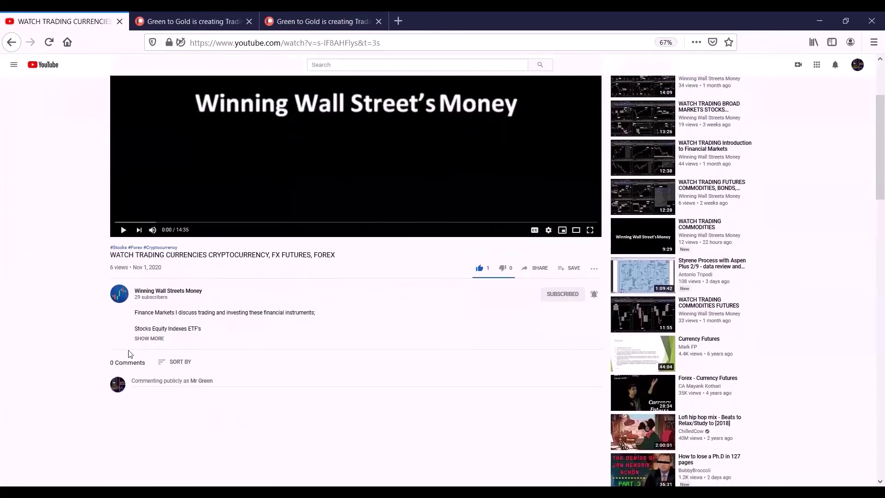
{"action": "left_click", "coordinate": [148, 339]}
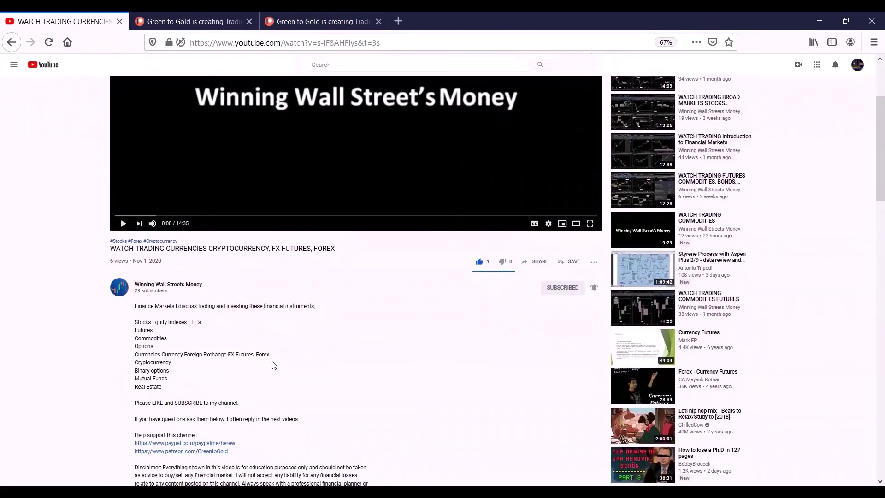
Switch to the Green to Gold Patreon page showing its locked posts
{"action": "scroll", "coordinate": [272, 364], "scroll_direction": "down", "scroll_amount": 4}
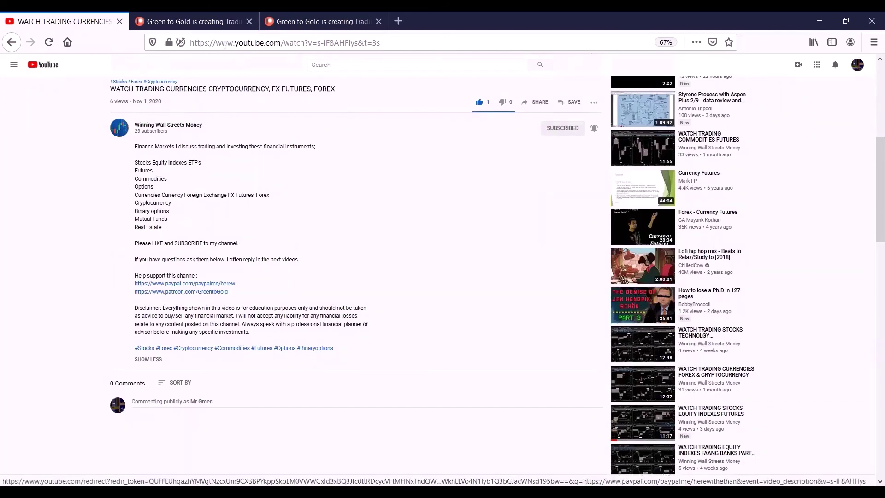
{"action": "left_click", "coordinate": [203, 21]}
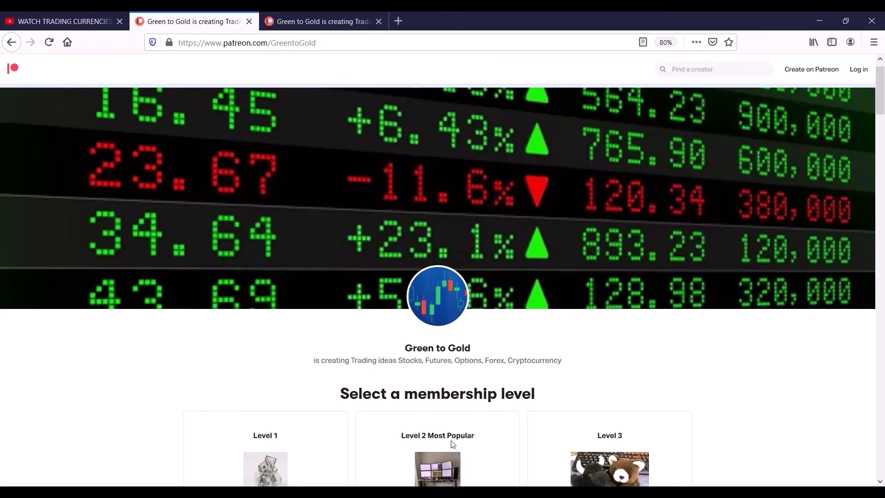
{"action": "left_click", "coordinate": [296, 16]}
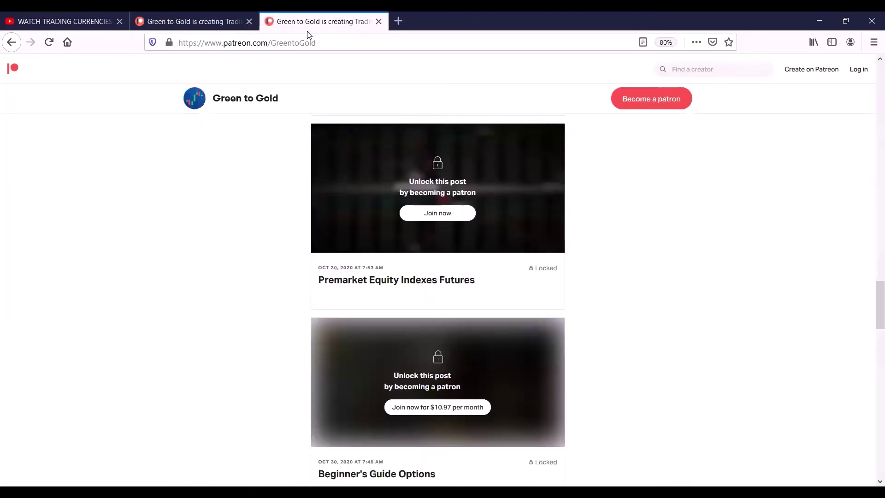